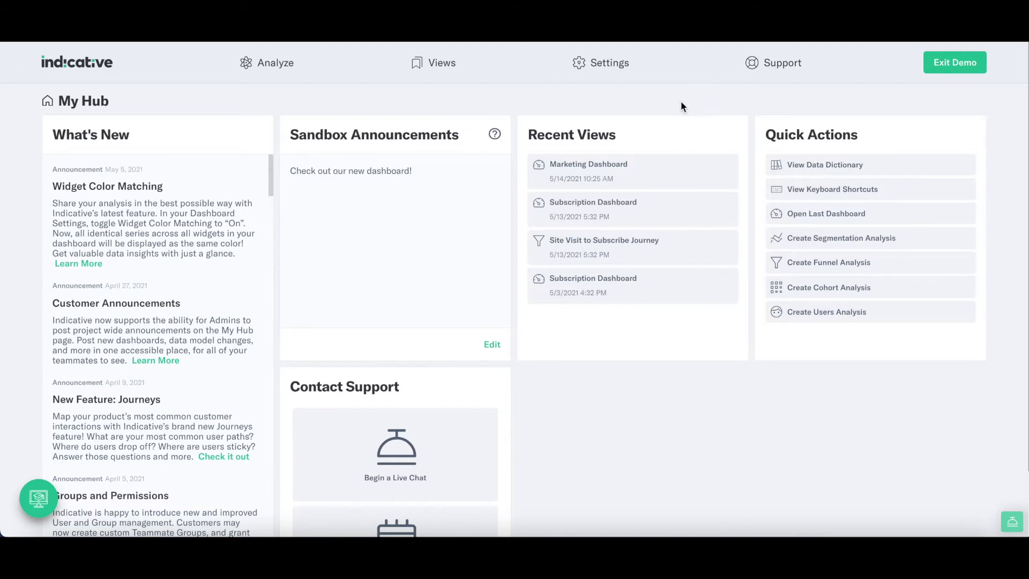
- Create a new Journeys analysis and retitle it 'Where do users go after opening a mkt email?'
left_click(279, 63)
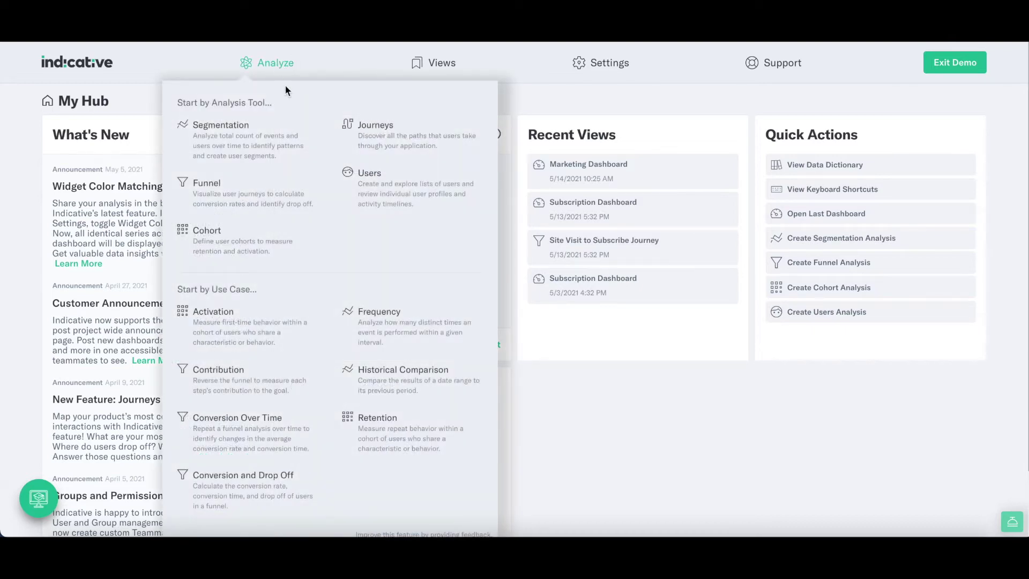
left_click(381, 134)
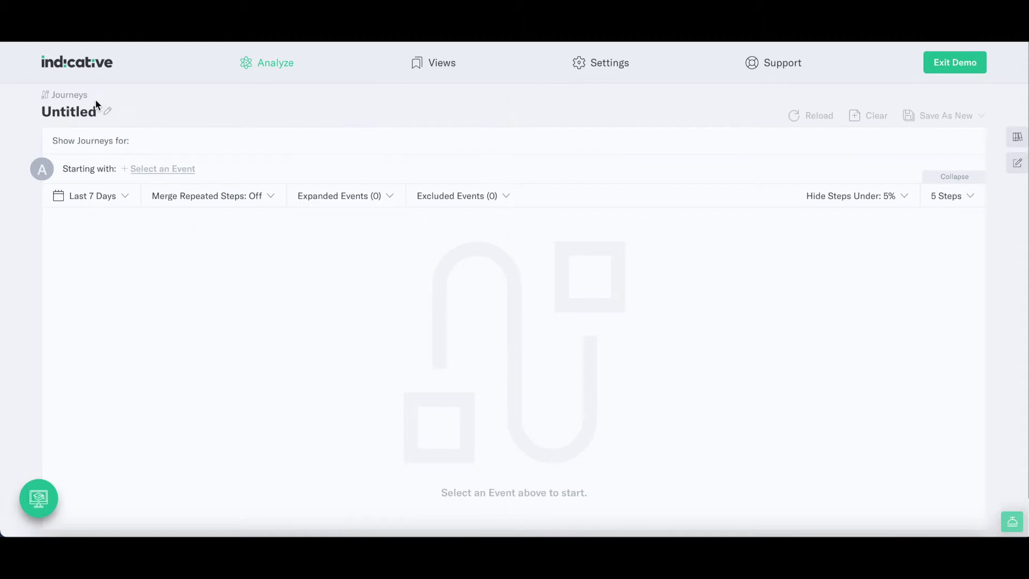
left_click_drag(109, 112, 37, 111)
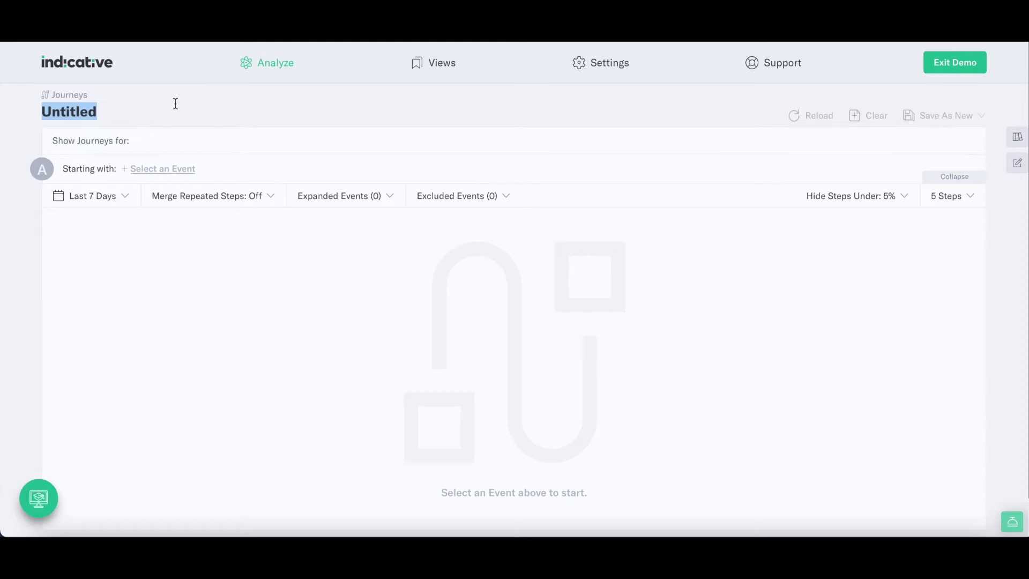
type("Where do use")
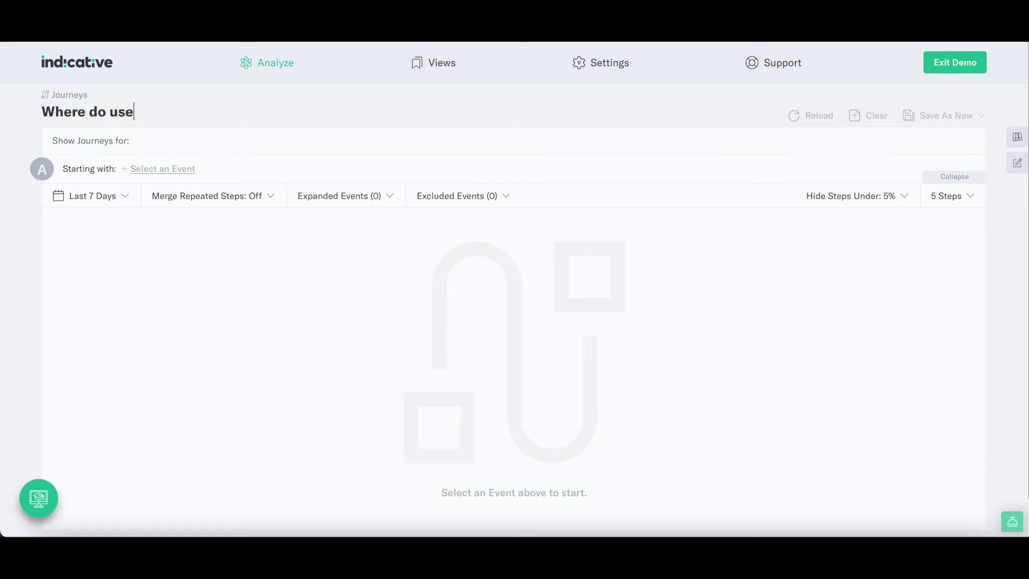
type("rs go after openi")
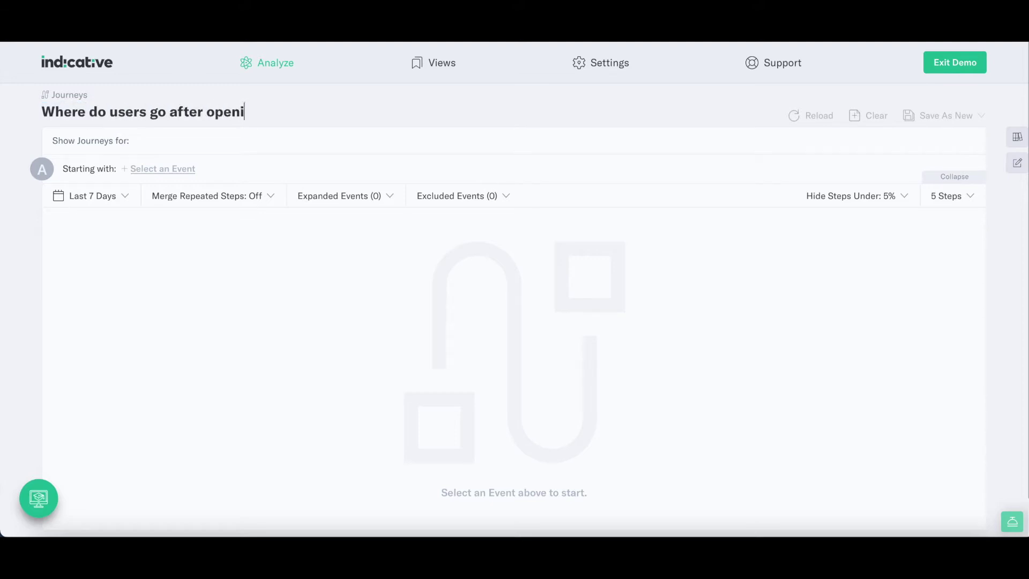
type("ng a mkt email")
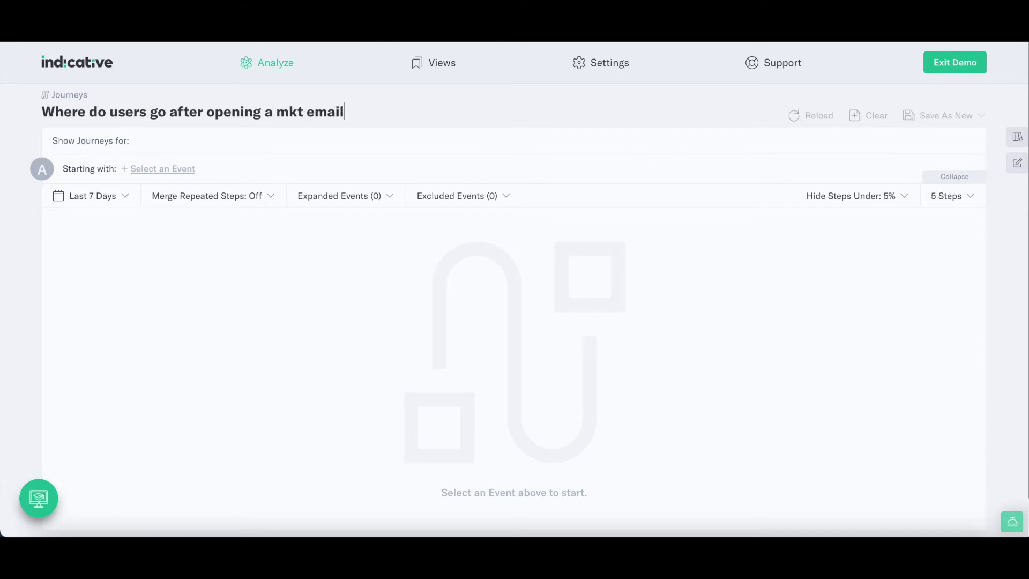
type("?")
- Search 'op' and pick Email Opened as the journey's starting event
left_click(180, 170)
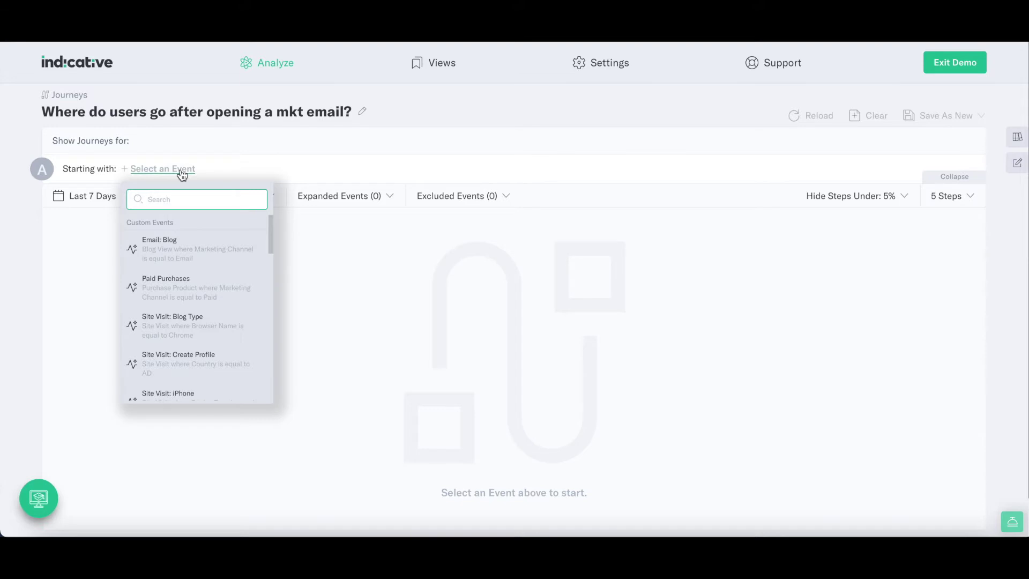
type("op")
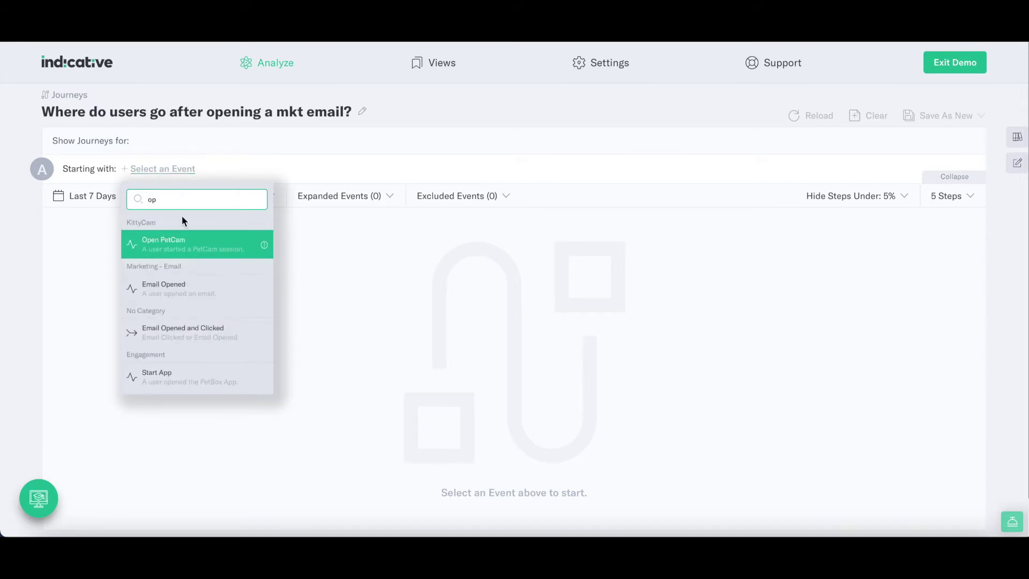
left_click(180, 296)
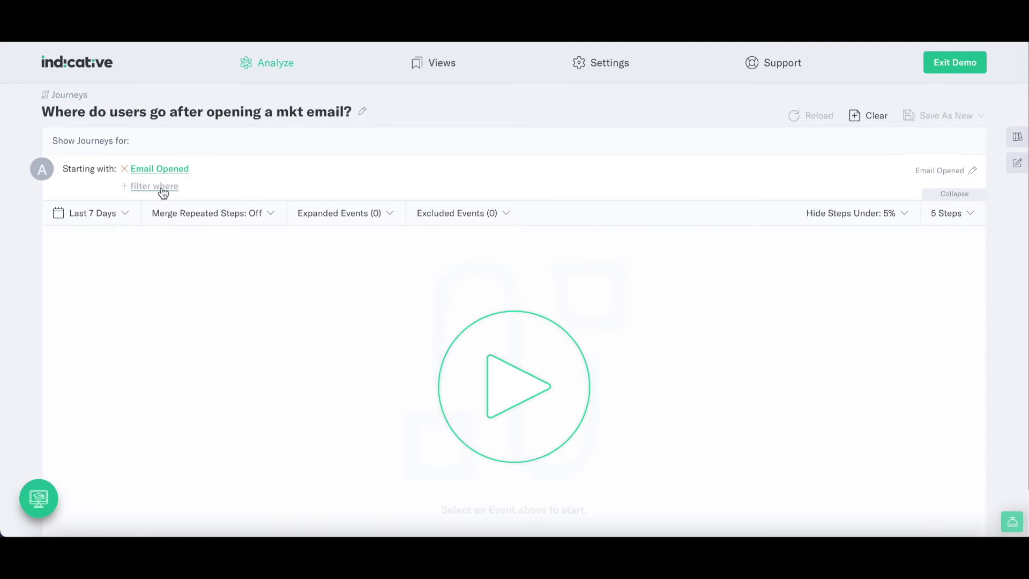
- Filter Email Opened to Email Subject is equal to '5 reasons to adopt a Kitty'
left_click(163, 191)
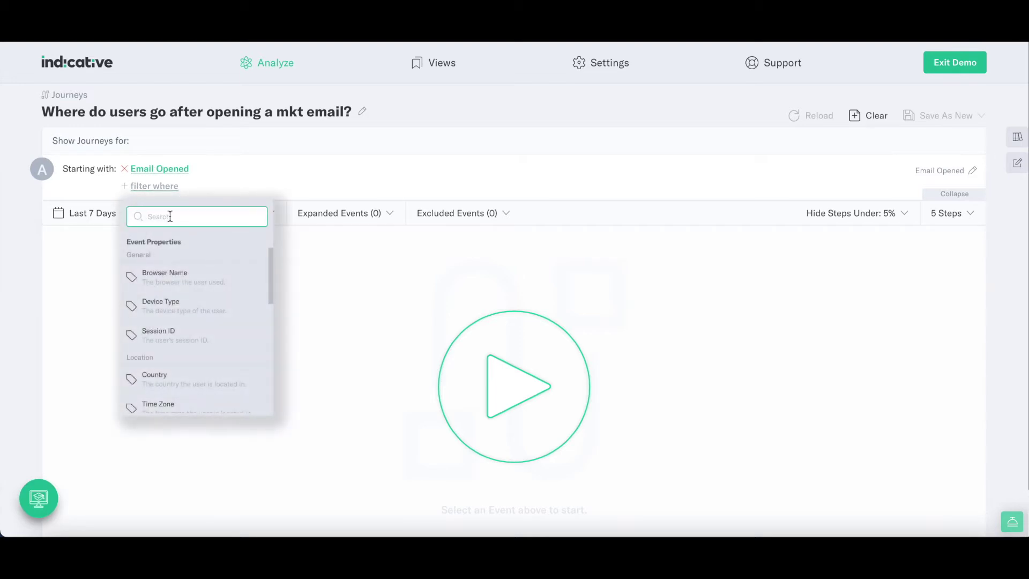
scroll(173, 271, "down", 3)
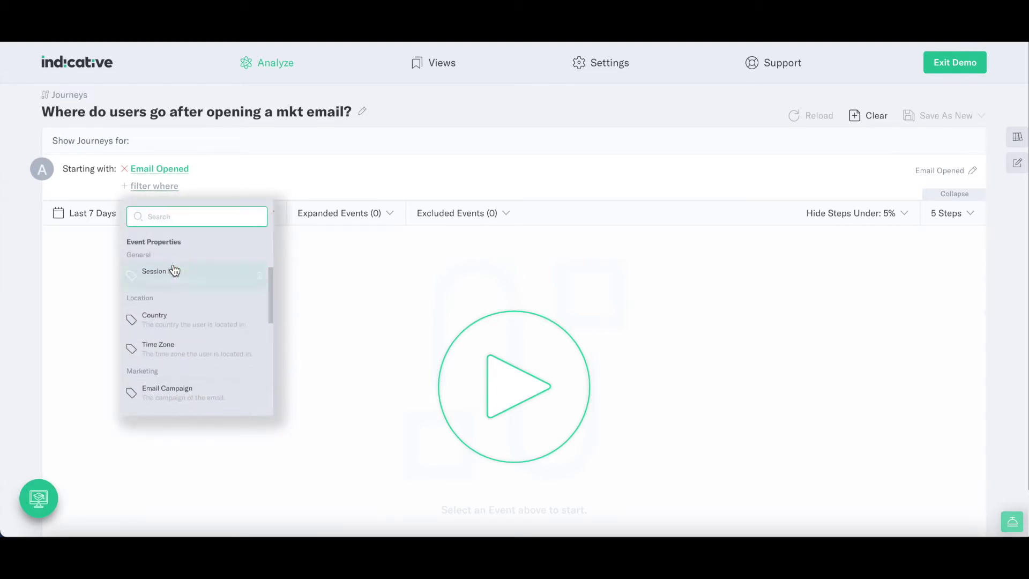
scroll(174, 270, "down", 2)
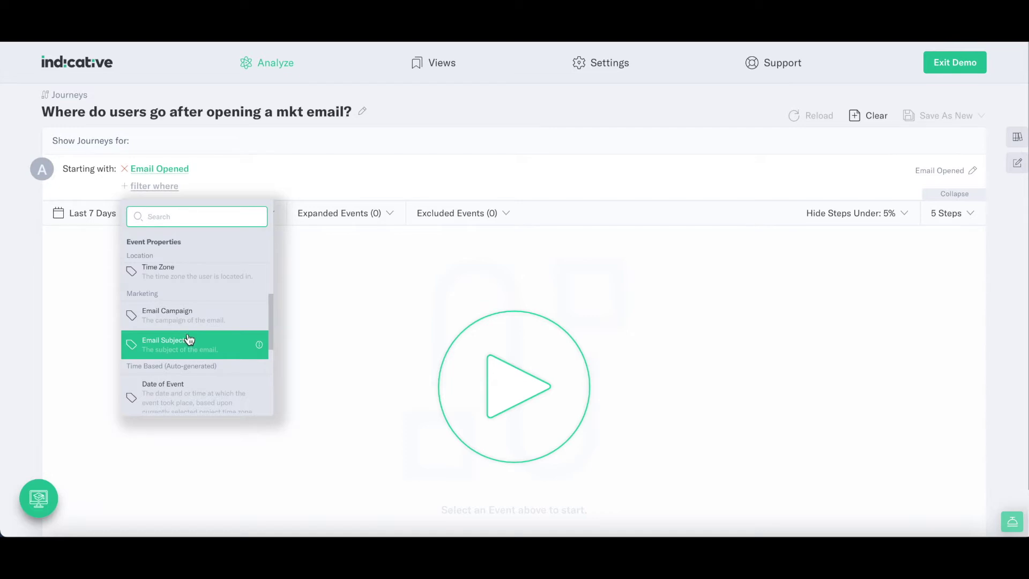
left_click(215, 347)
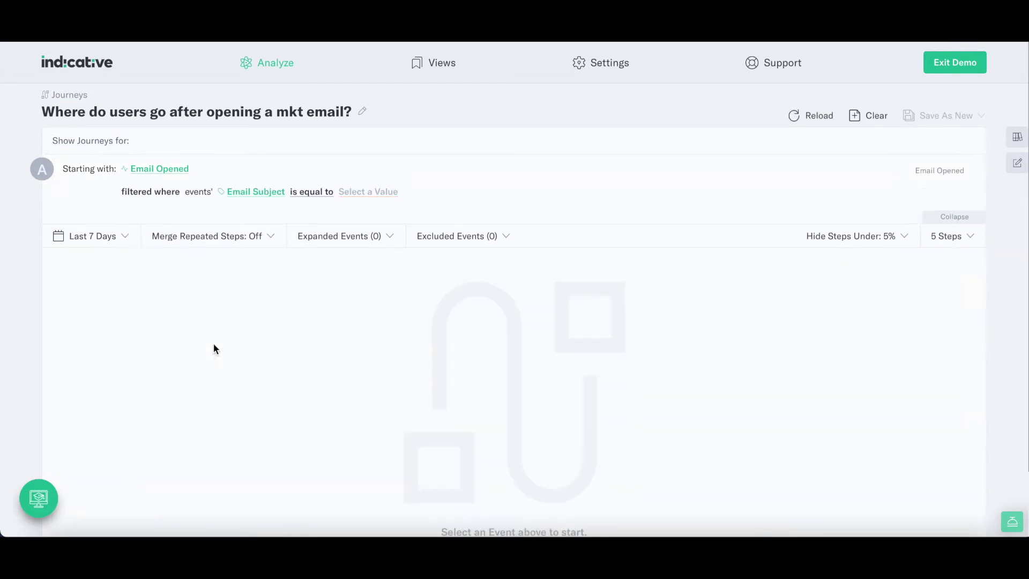
left_click(305, 193)
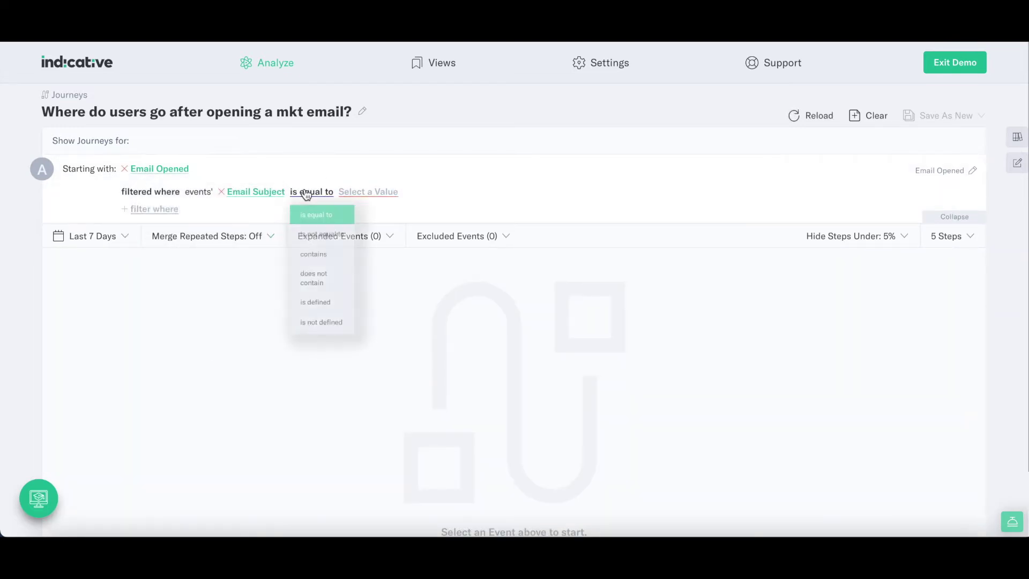
left_click(332, 223)
left_click(371, 195)
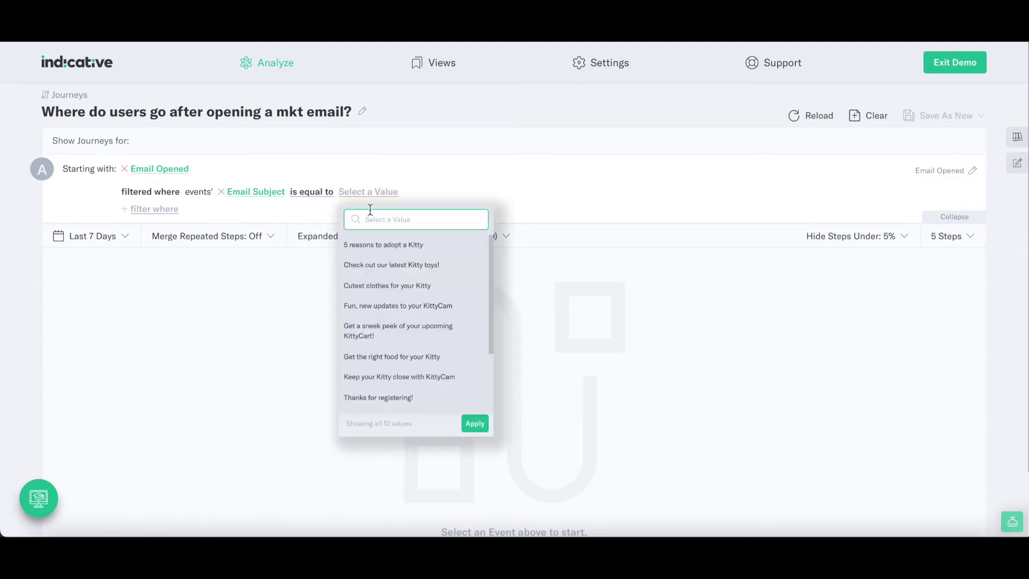
left_click(377, 247)
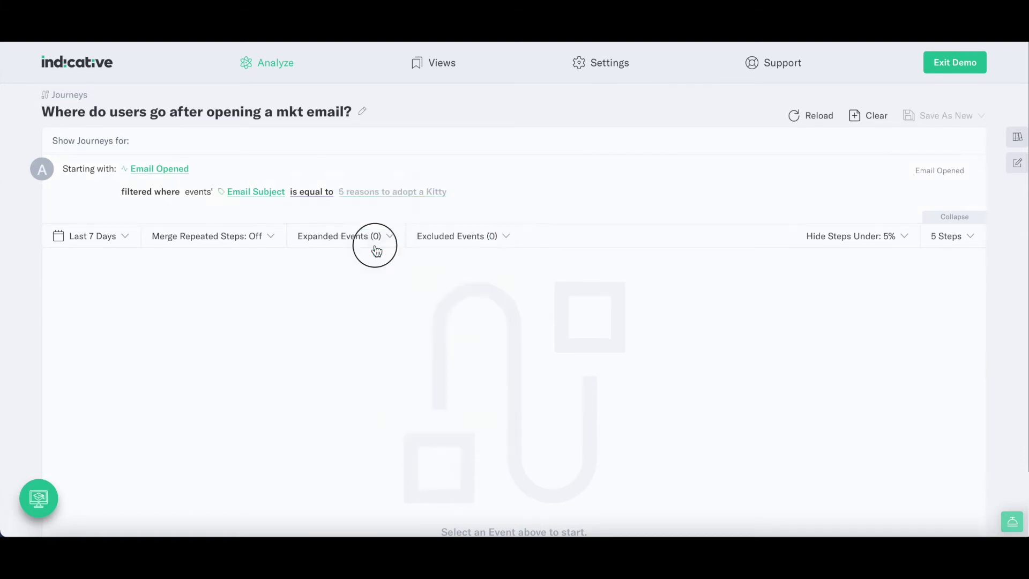
- Change the date range from Last 7 Days to Last 30 Days and run the journey
left_click(114, 240)
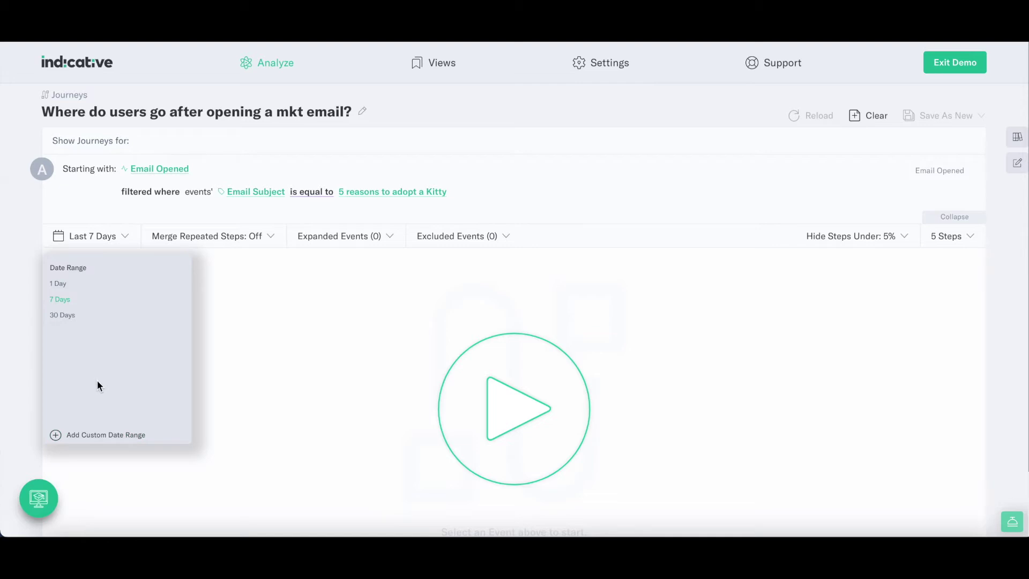
left_click(67, 316)
left_click(526, 393)
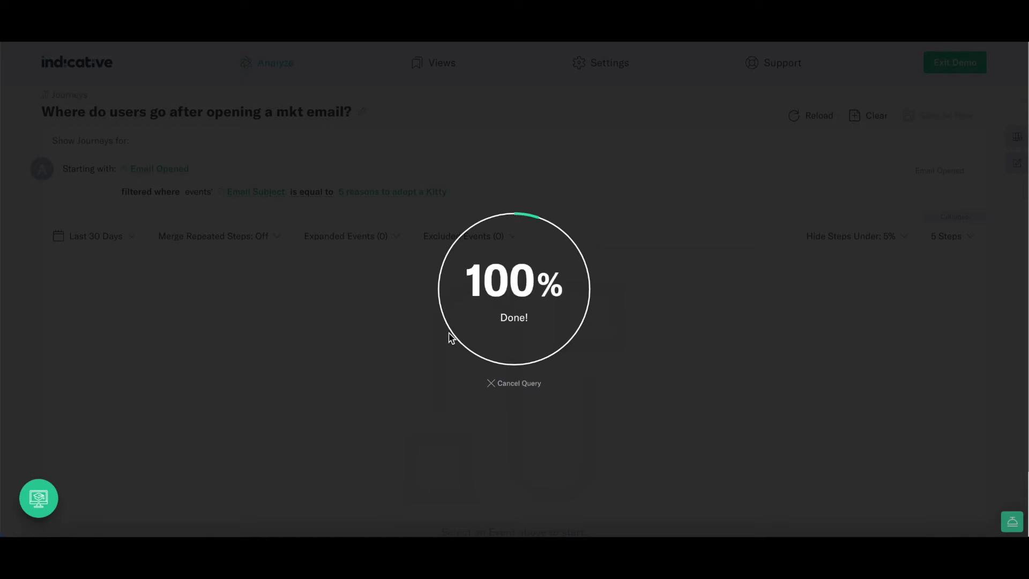
scroll(407, 327, "down", 3)
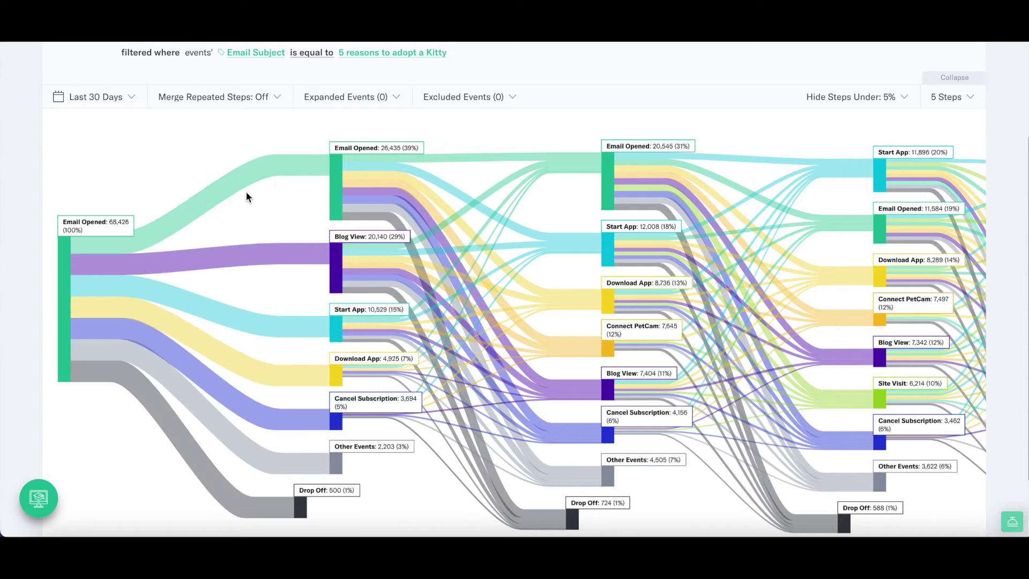
mouse_move(152, 238)
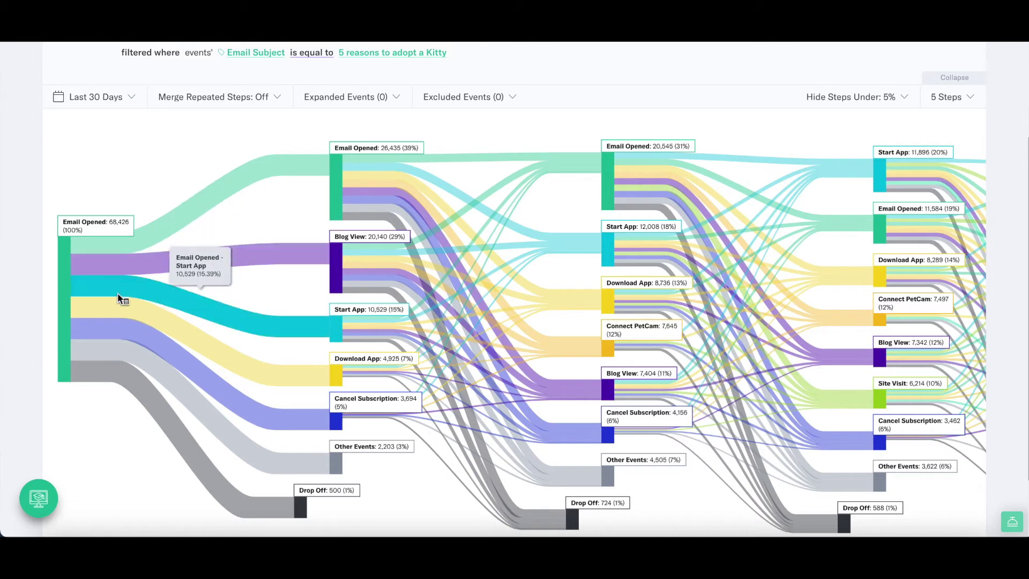
mouse_move(123, 315)
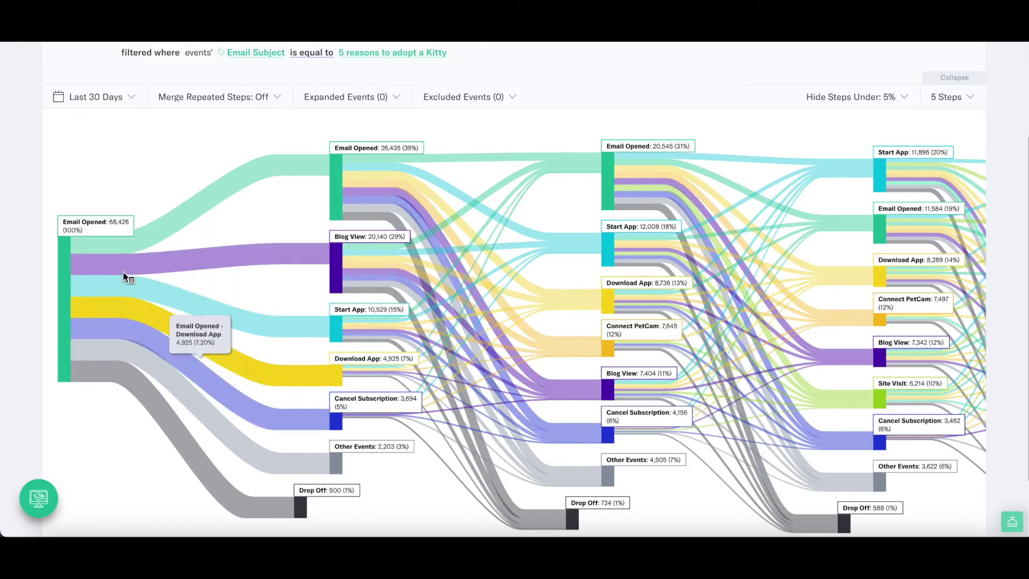
mouse_move(124, 275)
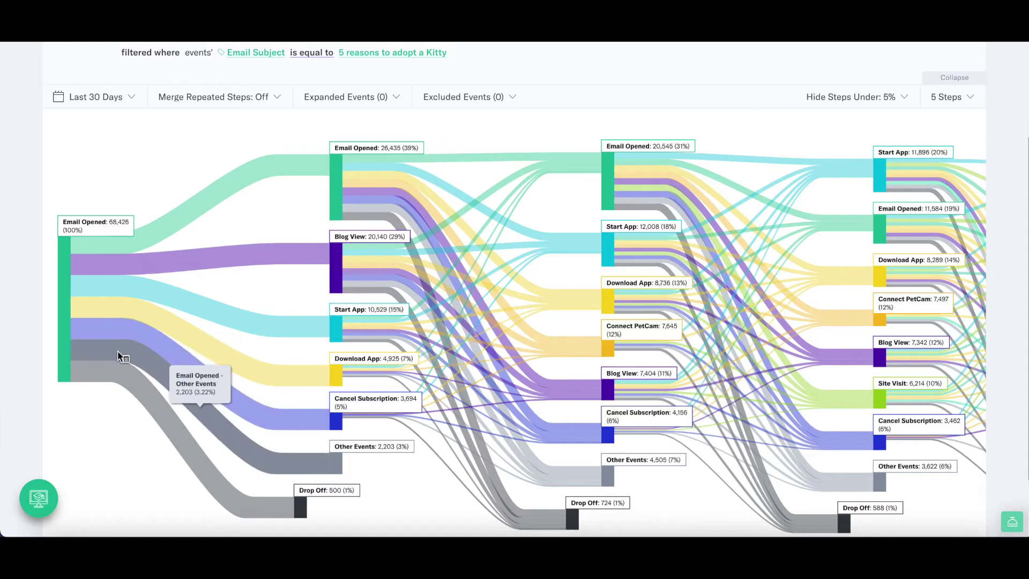
mouse_move(122, 386)
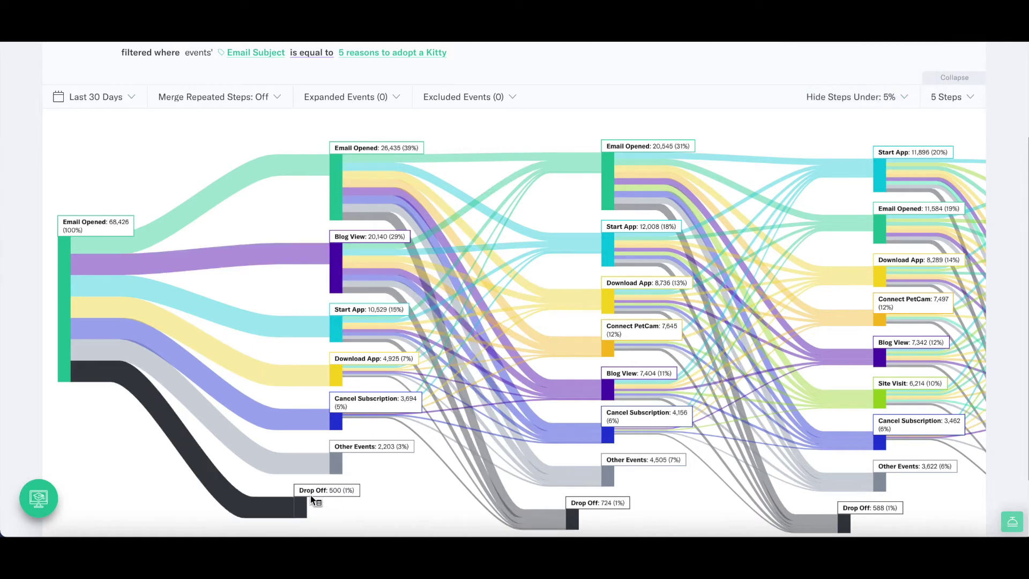
left_click(237, 464)
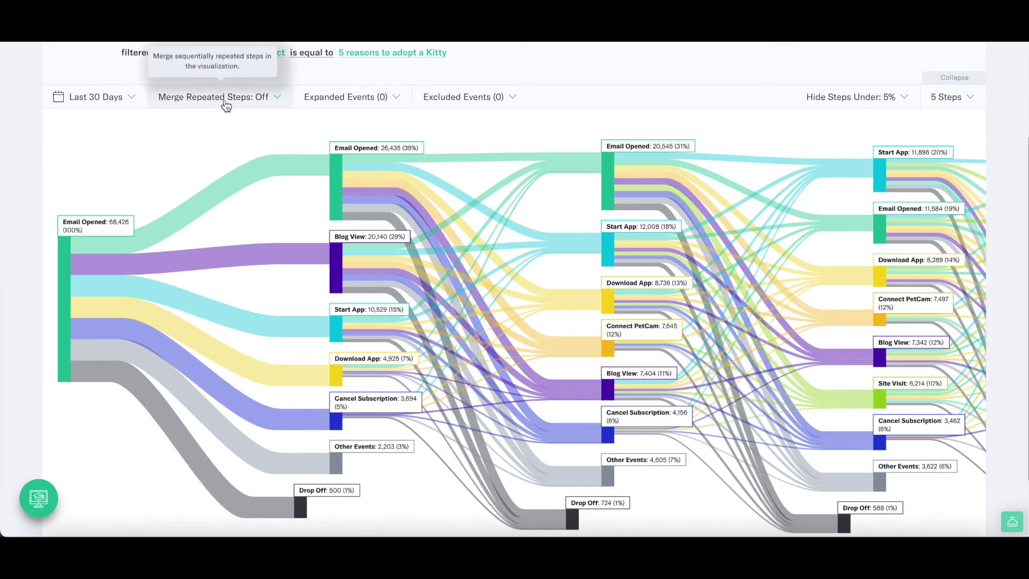
- Turn Merge Repeated Steps on, hide steps under 1%, and set journey depth to 8 steps
left_click(243, 102)
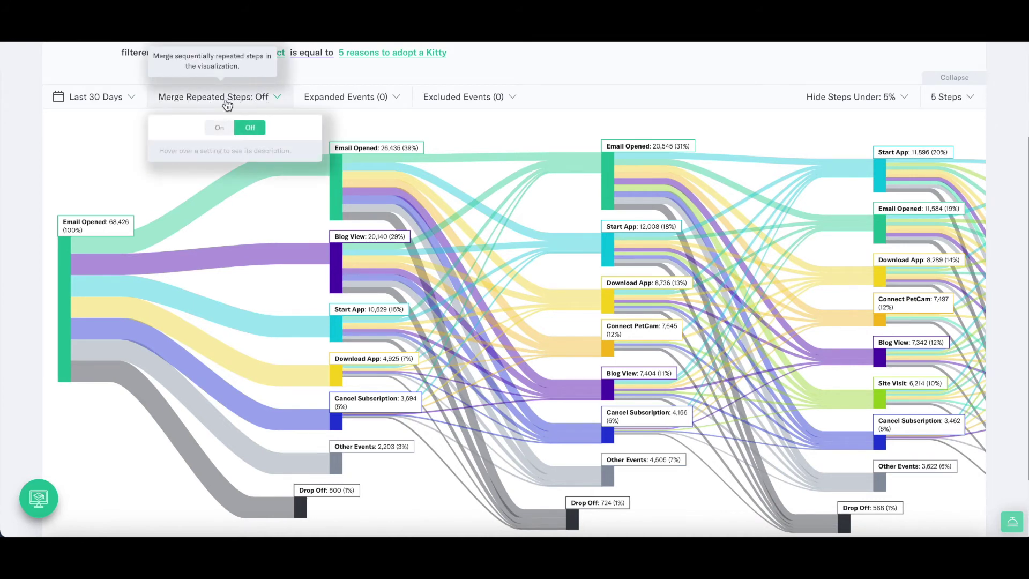
left_click(220, 127)
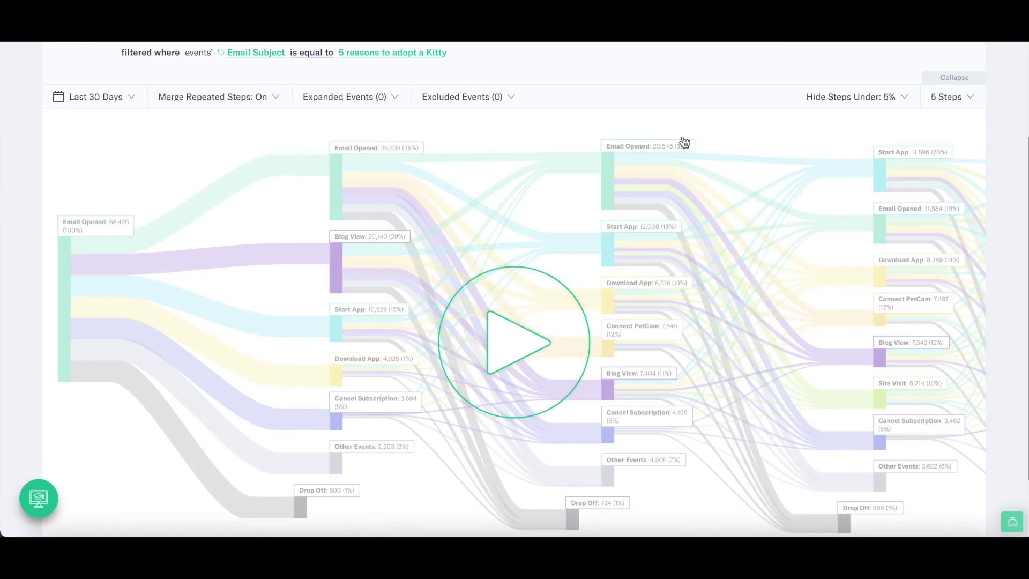
left_click(859, 102)
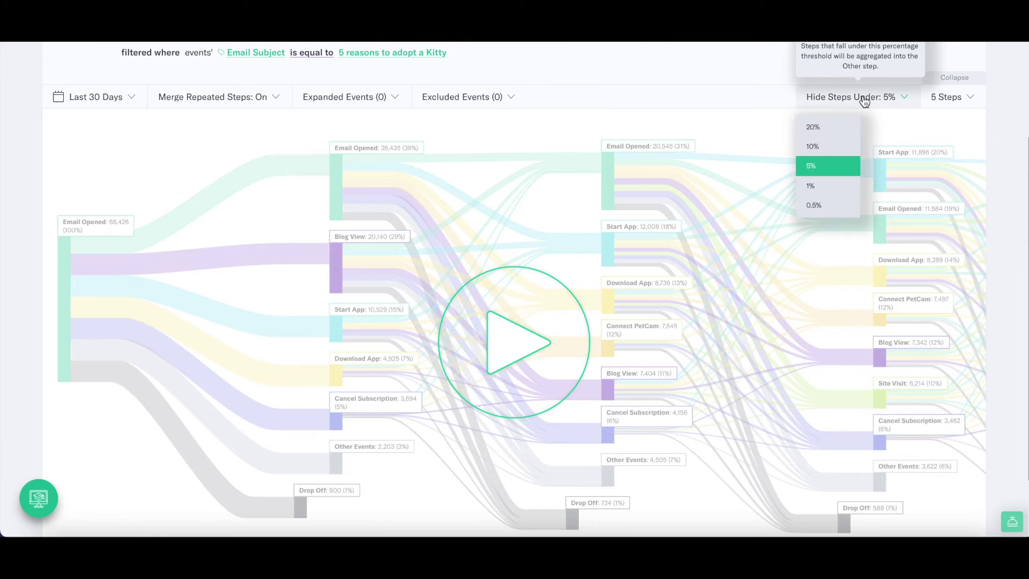
left_click(814, 189)
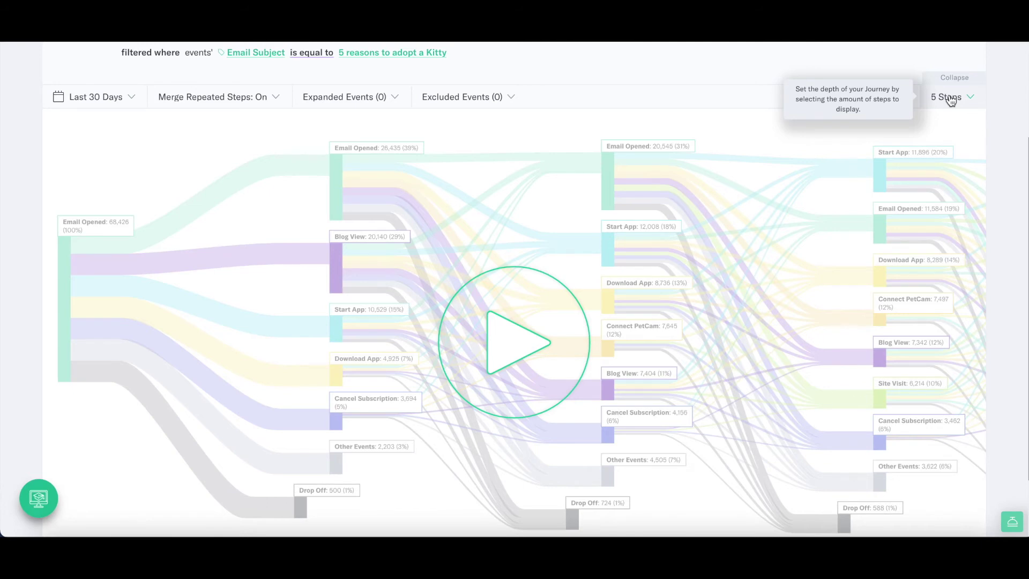
left_click(950, 100)
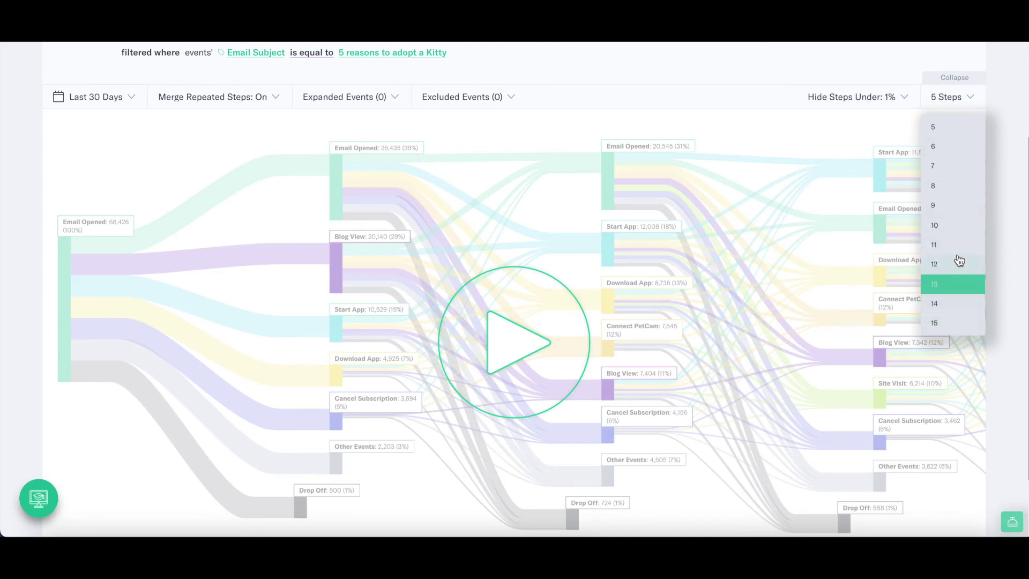
left_click(963, 196)
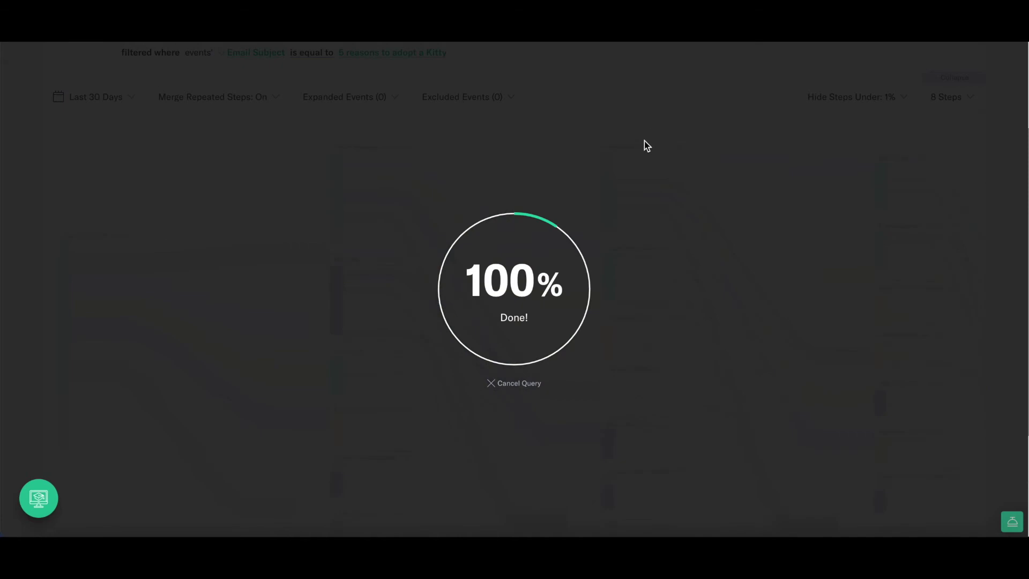
- Browse the eight-step Sankey and bring up the Purchase Product node's options
scroll(382, 266, "down", 2)
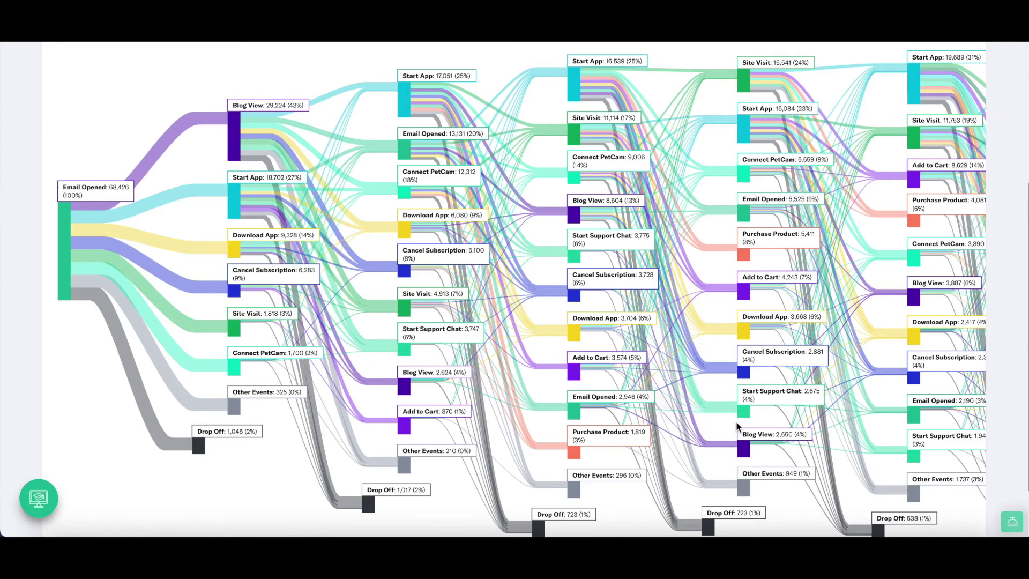
scroll(734, 431, "down", 1)
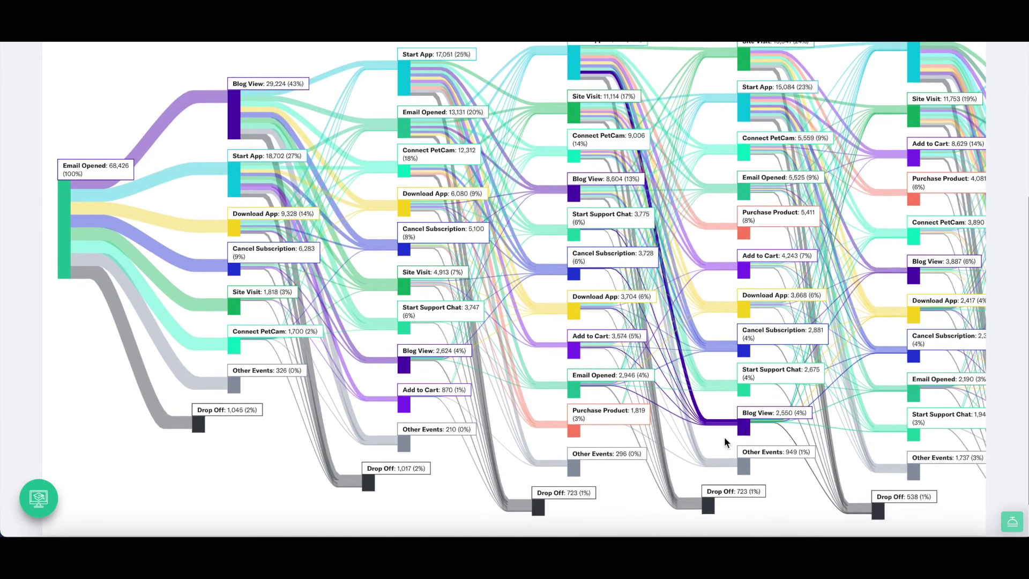
scroll(609, 509, "down", 1)
left_click_drag(599, 519, 934, 471)
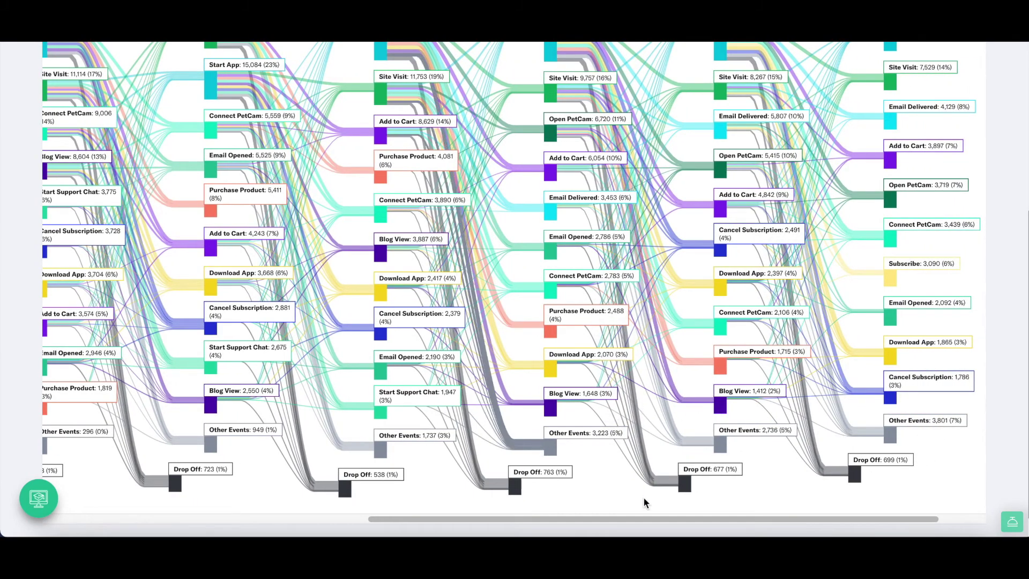
scroll(643, 502, "left", 10)
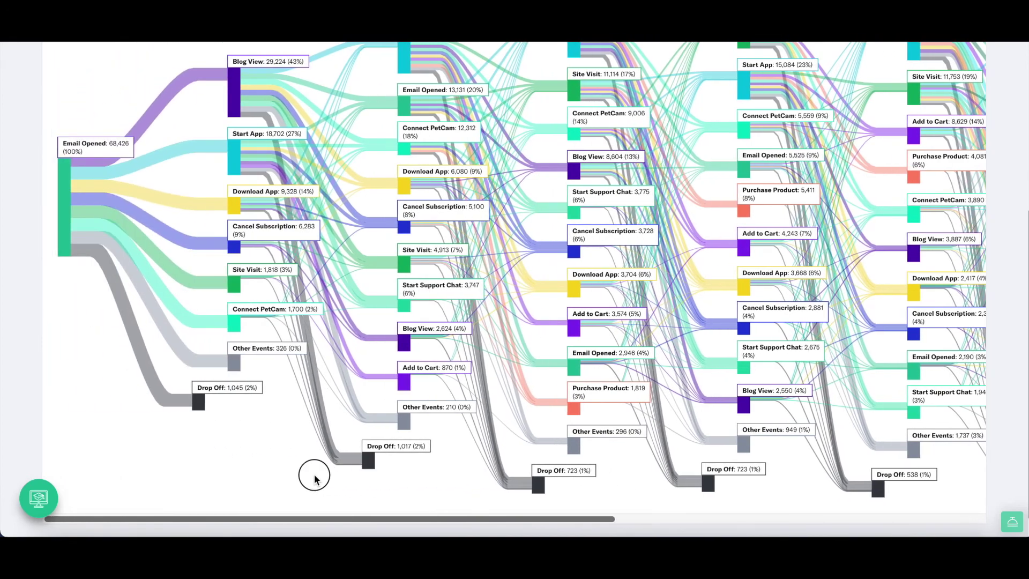
scroll(499, 393, "up", 1)
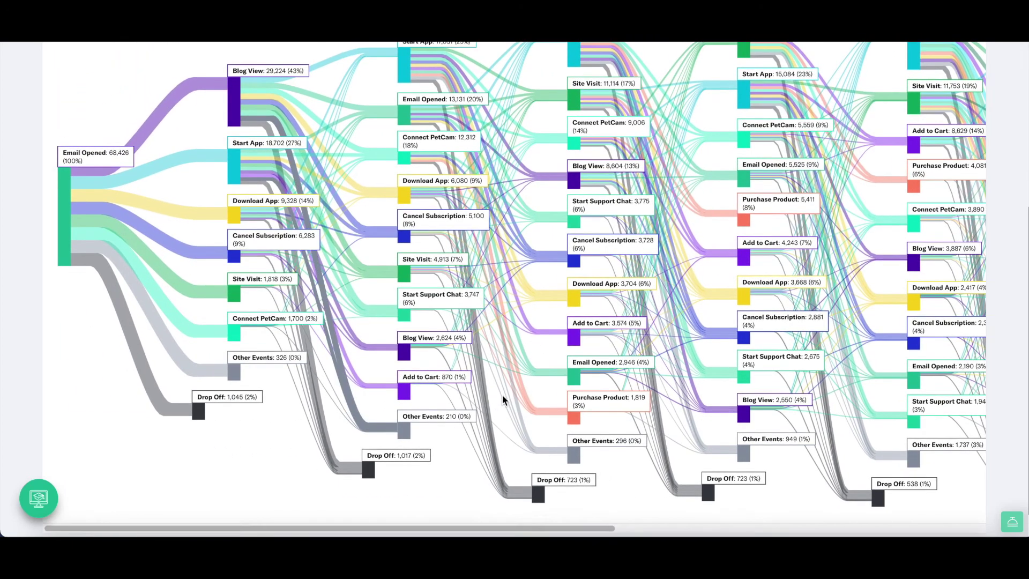
scroll(503, 398, "up", 5)
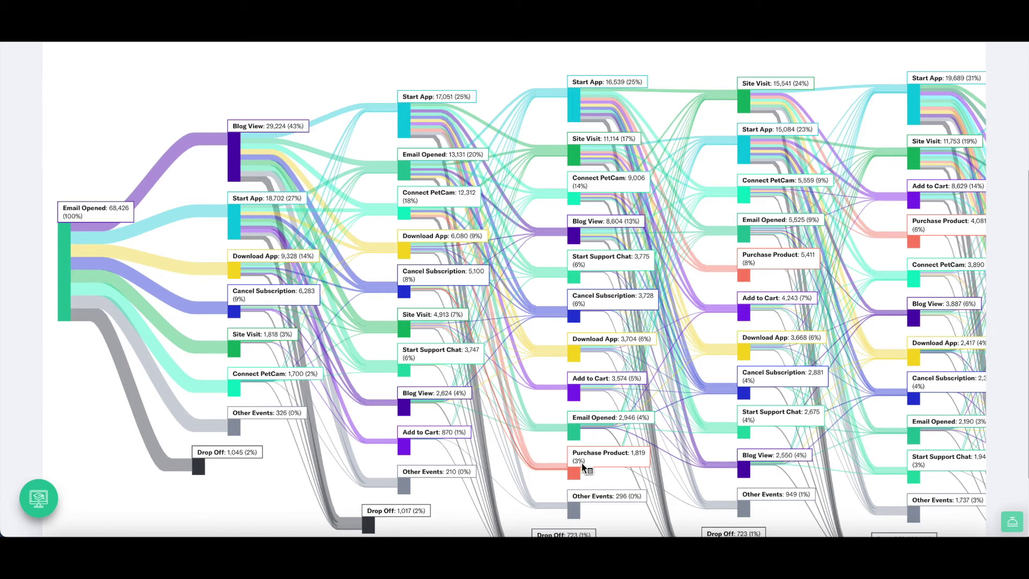
left_click(577, 472)
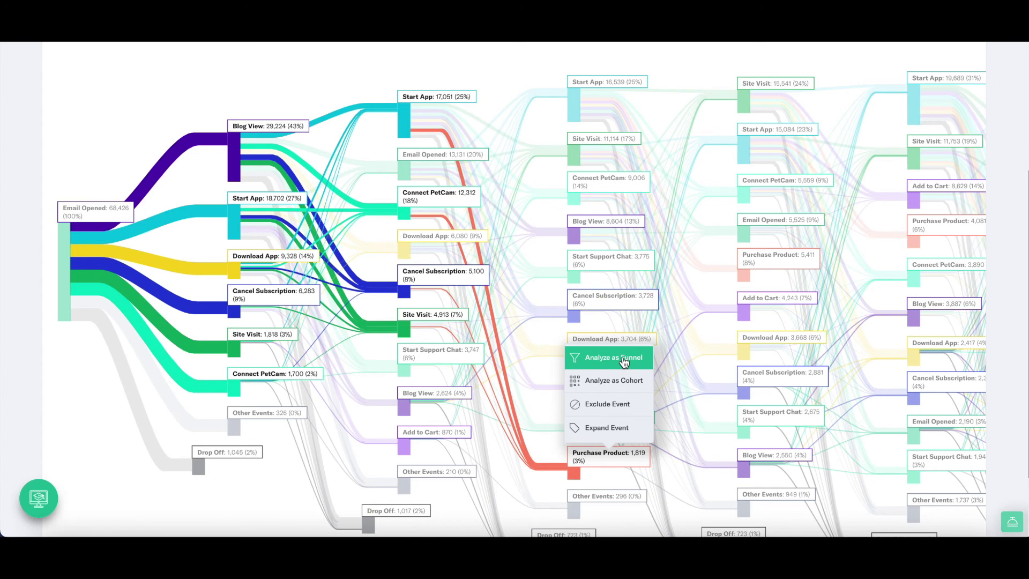
- Analyze Purchase Product as a funnel, adding Connect PetCam and Blog View as intermediate steps
left_click(624, 360)
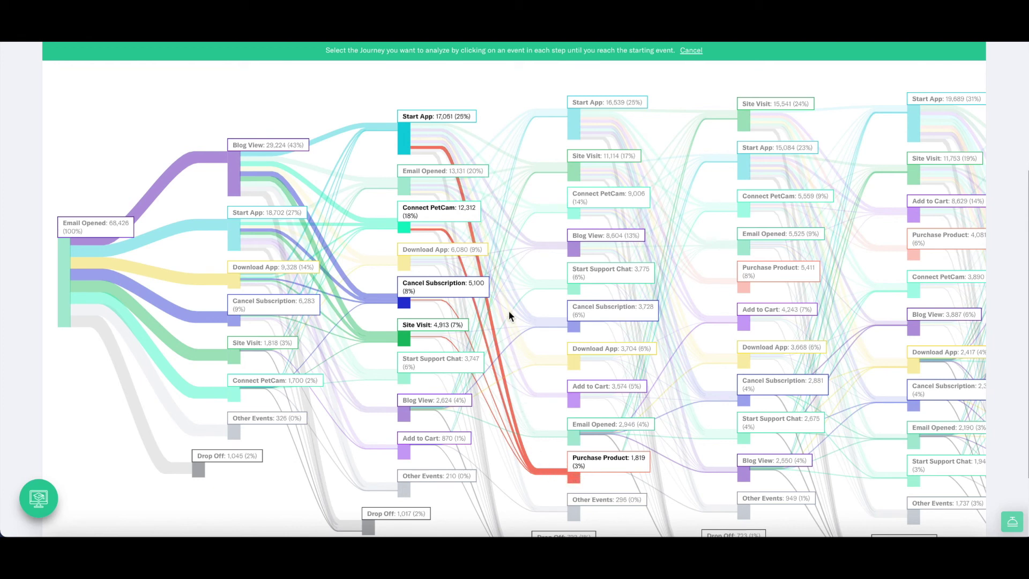
left_click(408, 230)
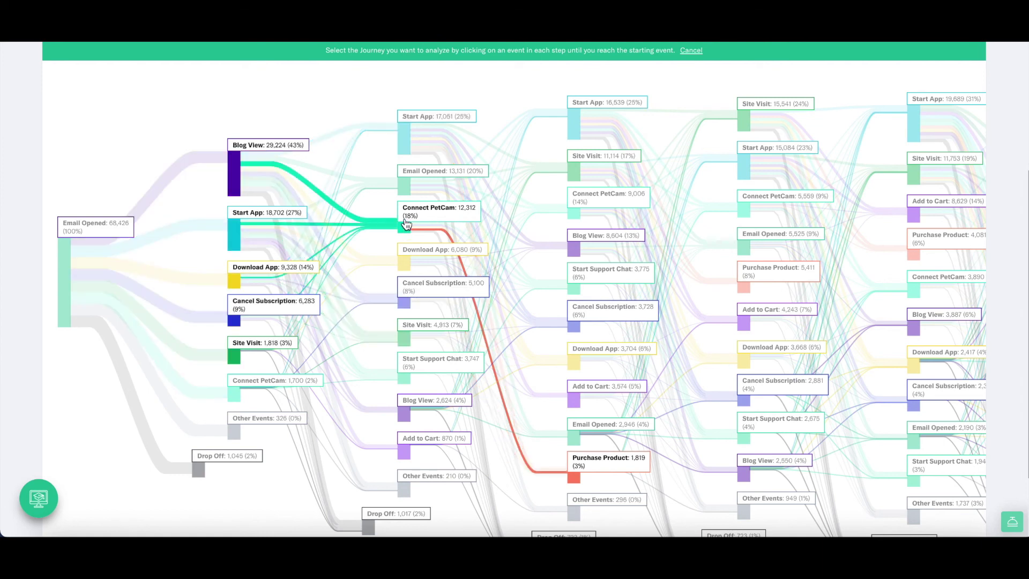
left_click(236, 187)
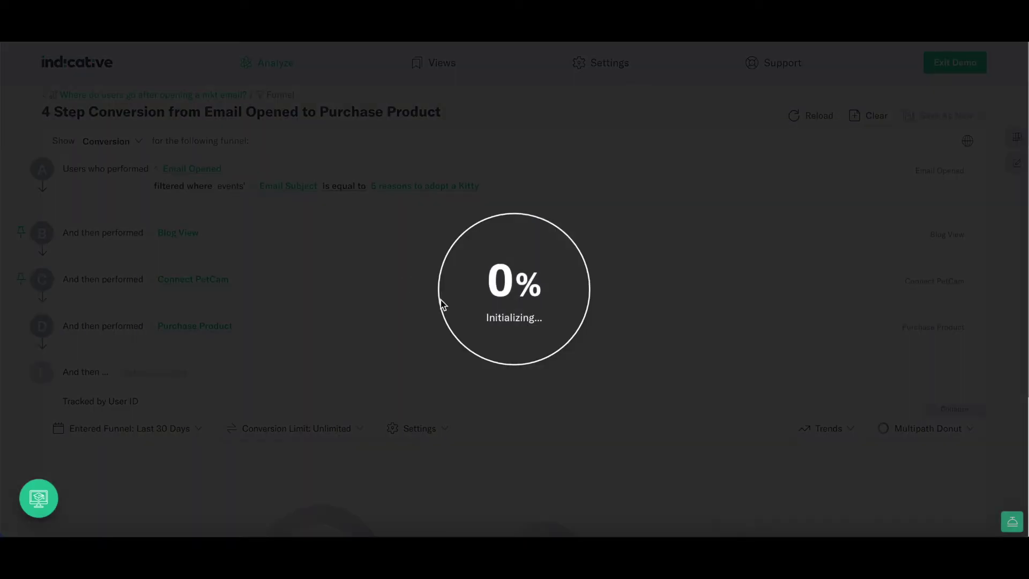
- Review the funnel's 30.47% conversion, then return to the journey via its breadcrumb
scroll(457, 344, "down", 3)
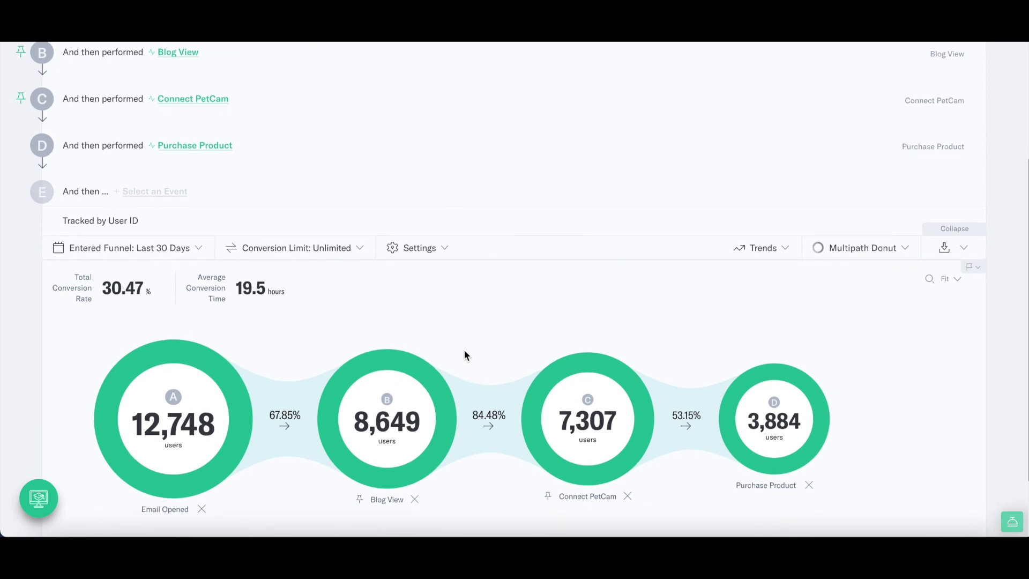
scroll(464, 351, "up", 3)
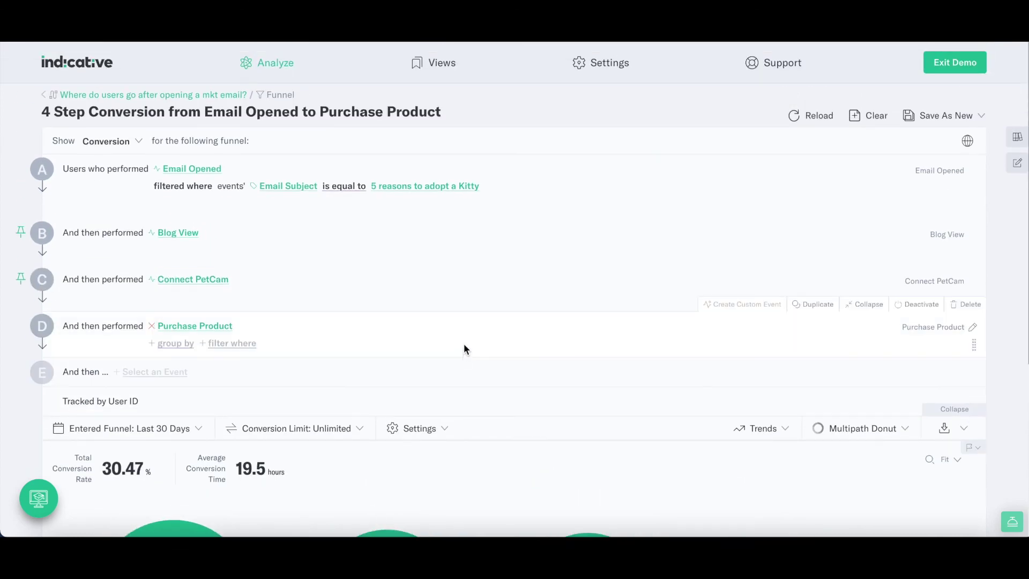
left_click(207, 95)
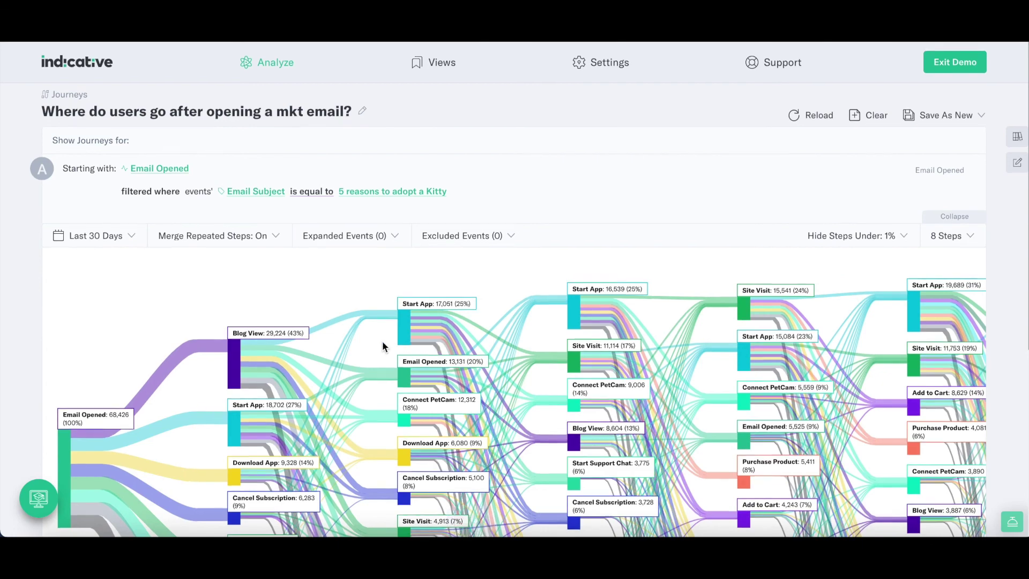
scroll(382, 342, "down", 3)
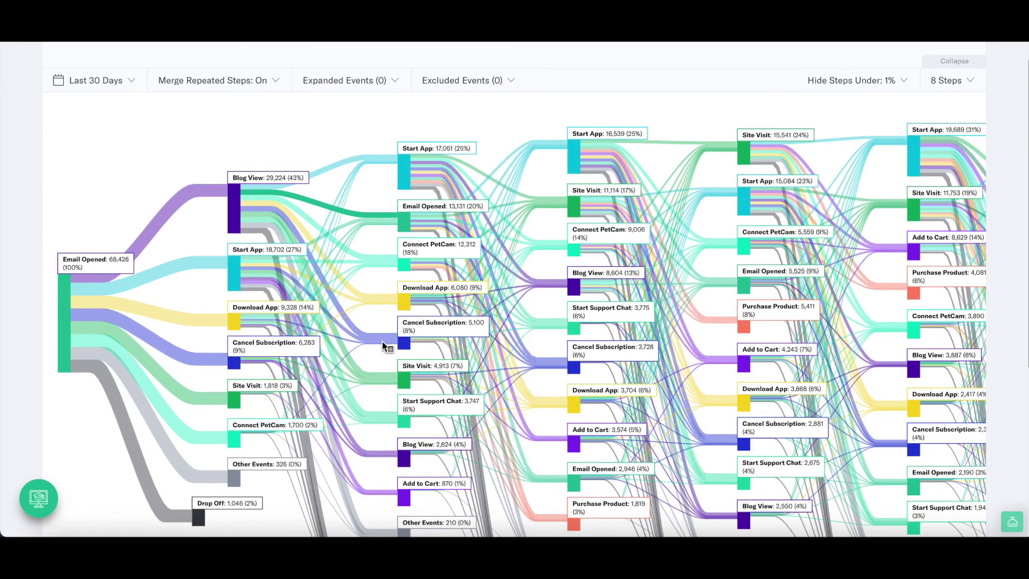